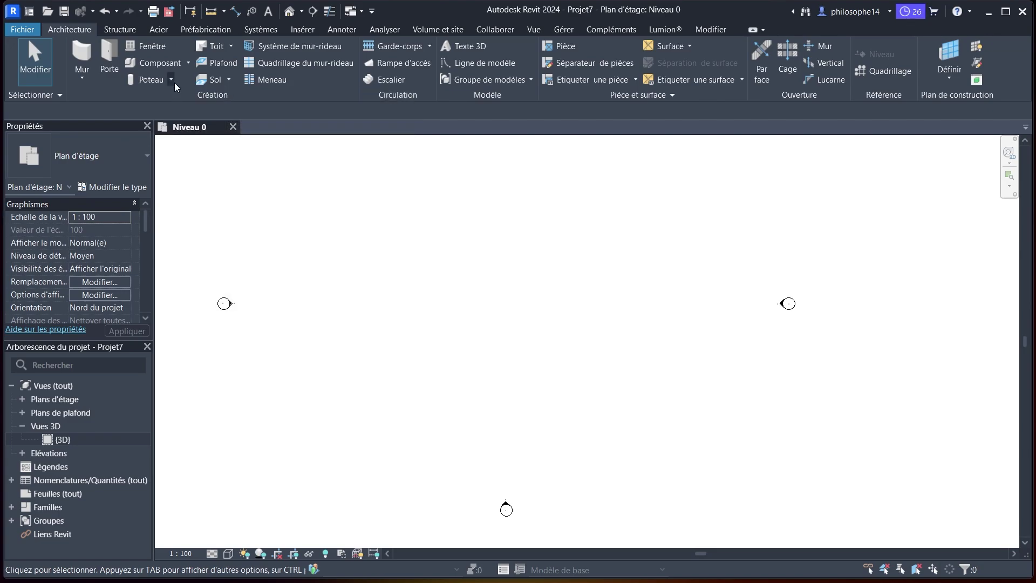
Start placing an architectural column and duplicate the Poteau rectangulaire 55x55 cm type as "50x50 cm"
{"action": "left_click", "coordinate": [172, 80]}
{"action": "left_click", "coordinate": [173, 128]}
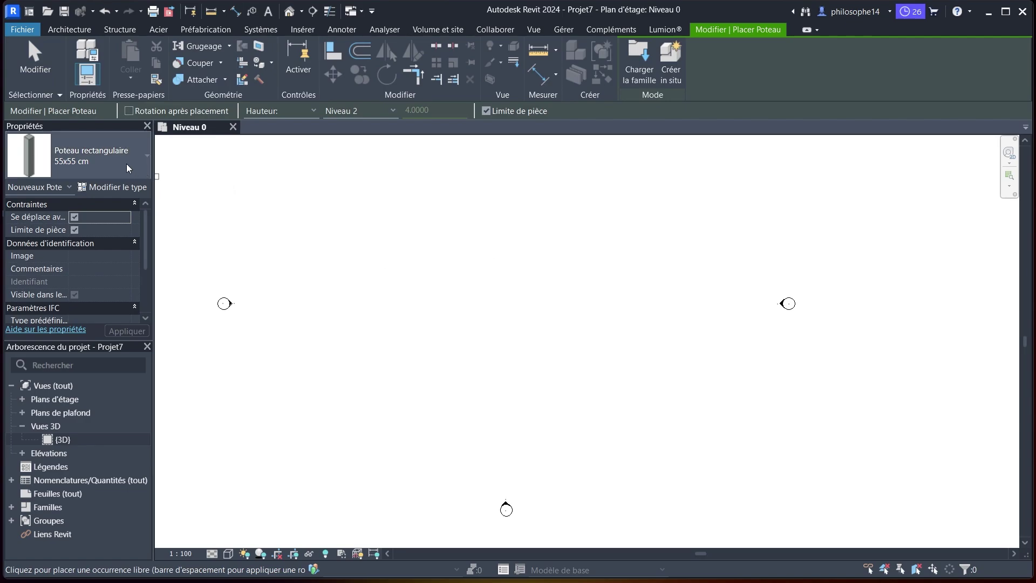
{"action": "left_click", "coordinate": [127, 165]}
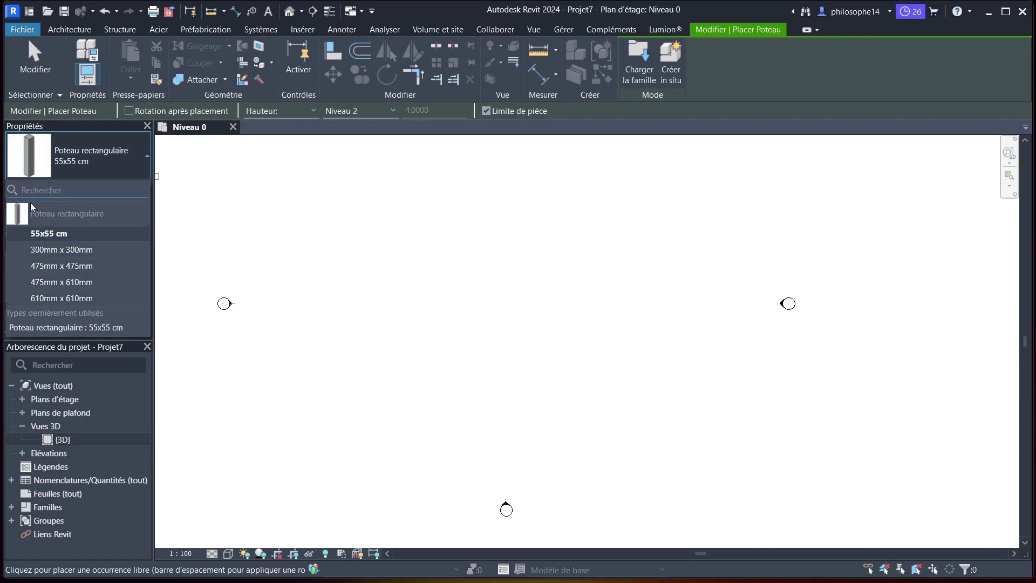
{"action": "mouse_move", "coordinate": [67, 216]}
{"action": "left_click", "coordinate": [114, 188]}
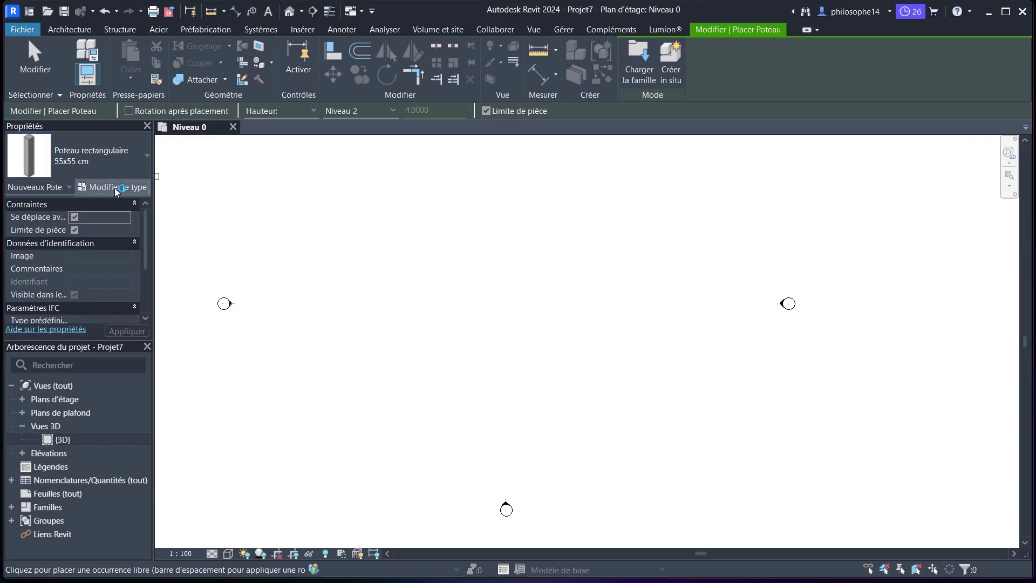
{"action": "left_click", "coordinate": [872, 141]}
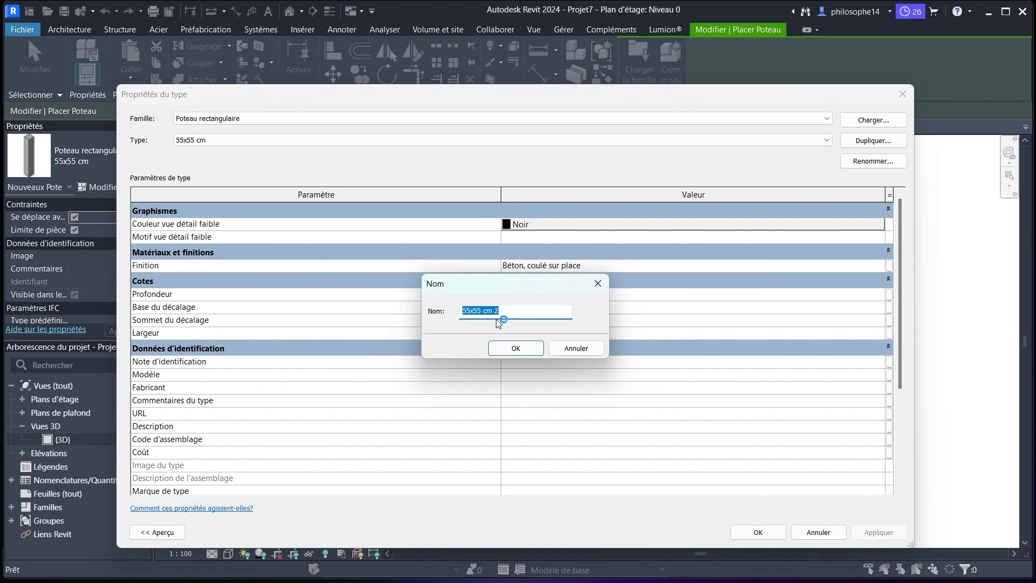
{"action": "type", "text": "50x50 cm"}
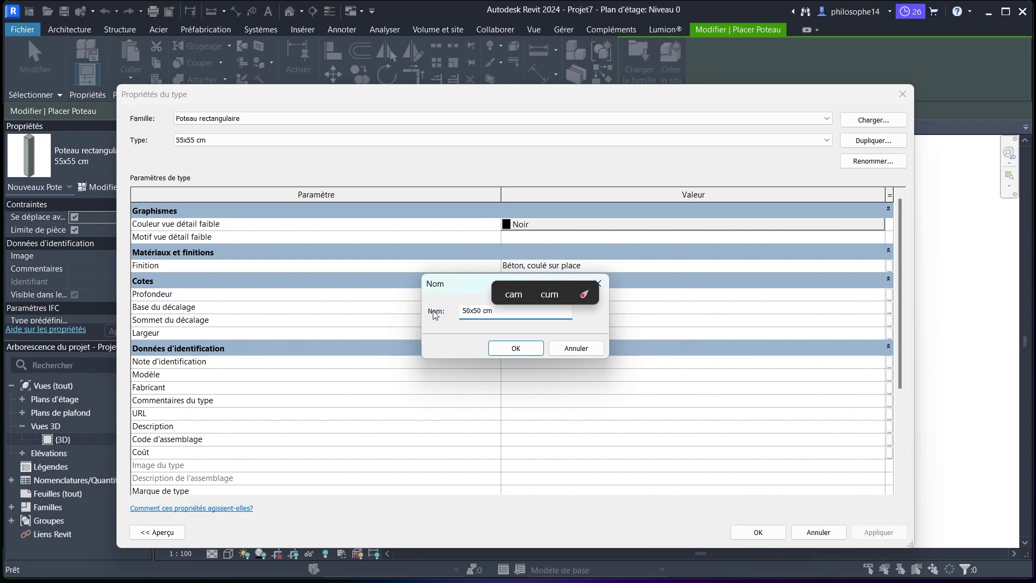
{"action": "left_click", "coordinate": [525, 348]}
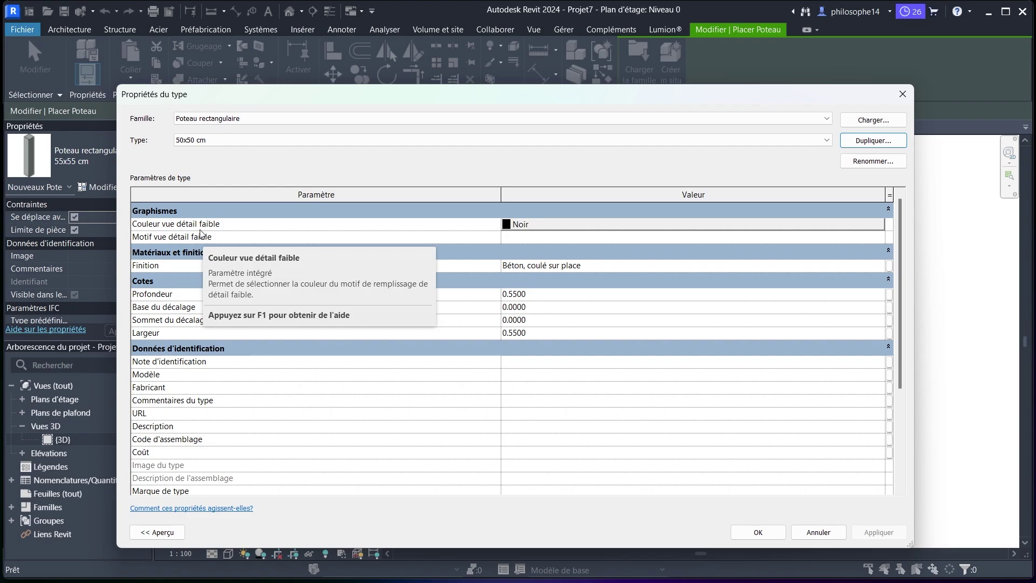
Set the new column type's finish material to "Béton, coulé sur place, gris"
{"action": "left_click", "coordinate": [881, 265]}
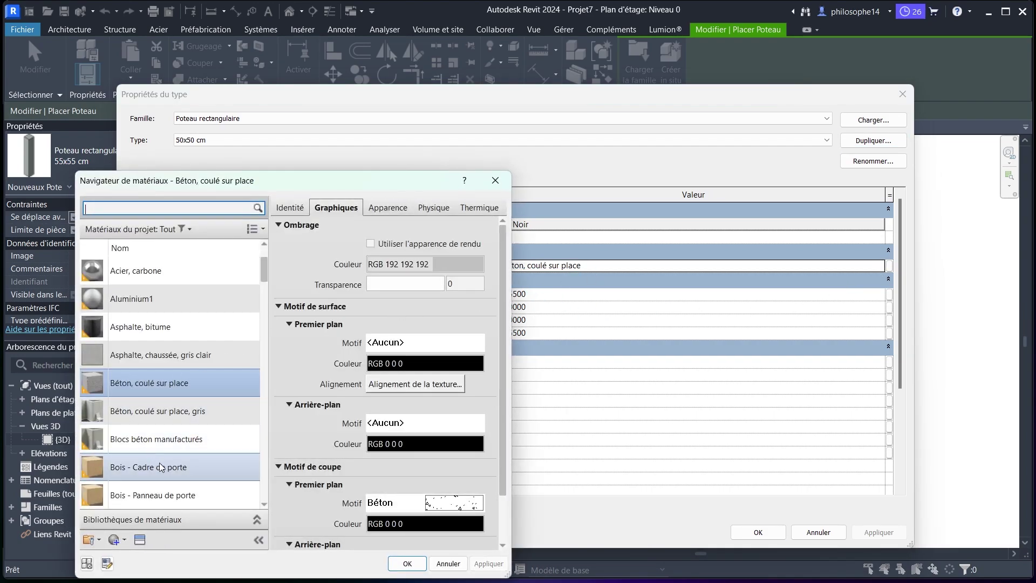
{"action": "left_click", "coordinate": [157, 400]}
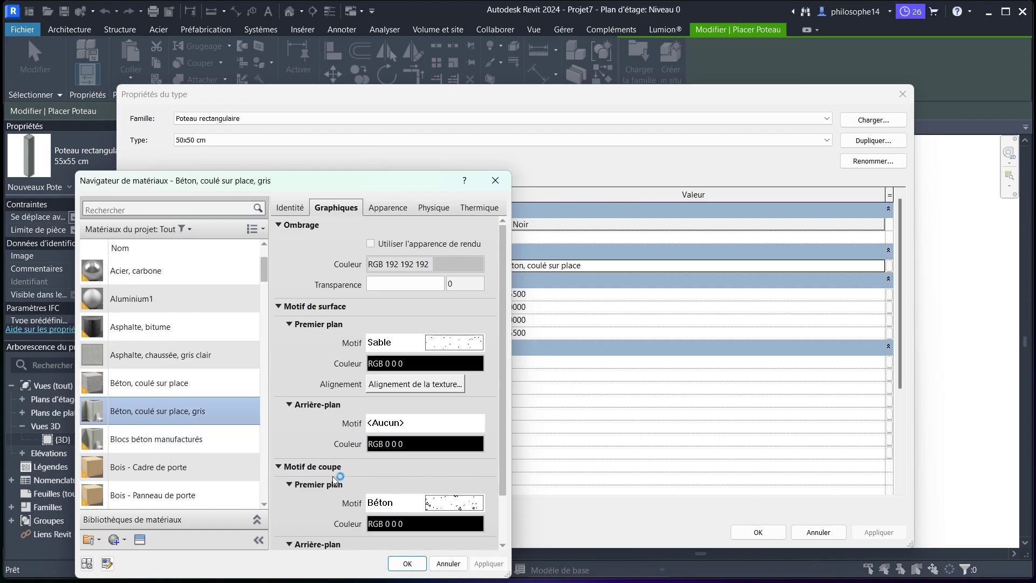
{"action": "left_click", "coordinate": [406, 563]}
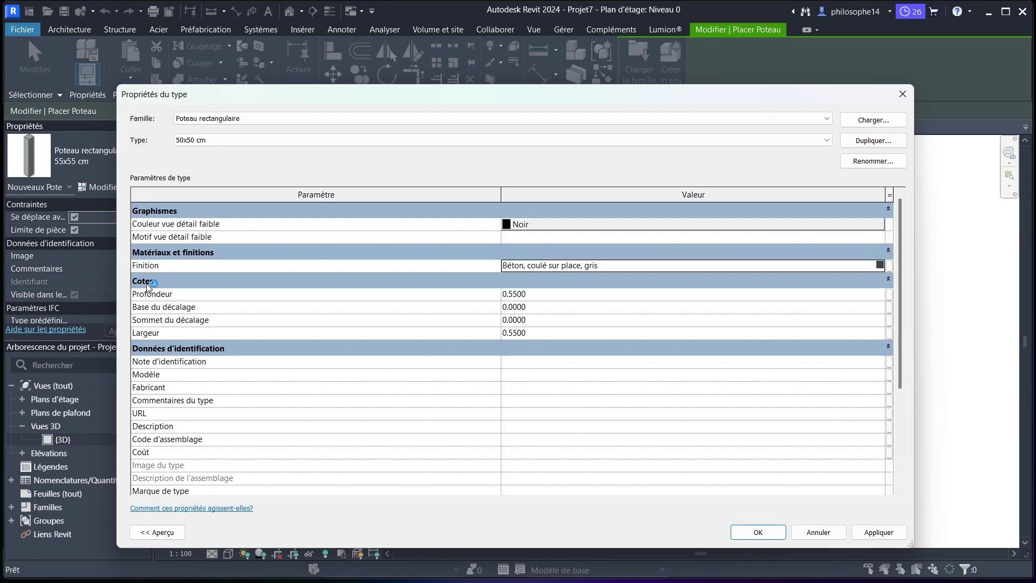
Set both the depth and the width of the 50x50 cm column type to 0.50
{"action": "left_click", "coordinate": [529, 294]}
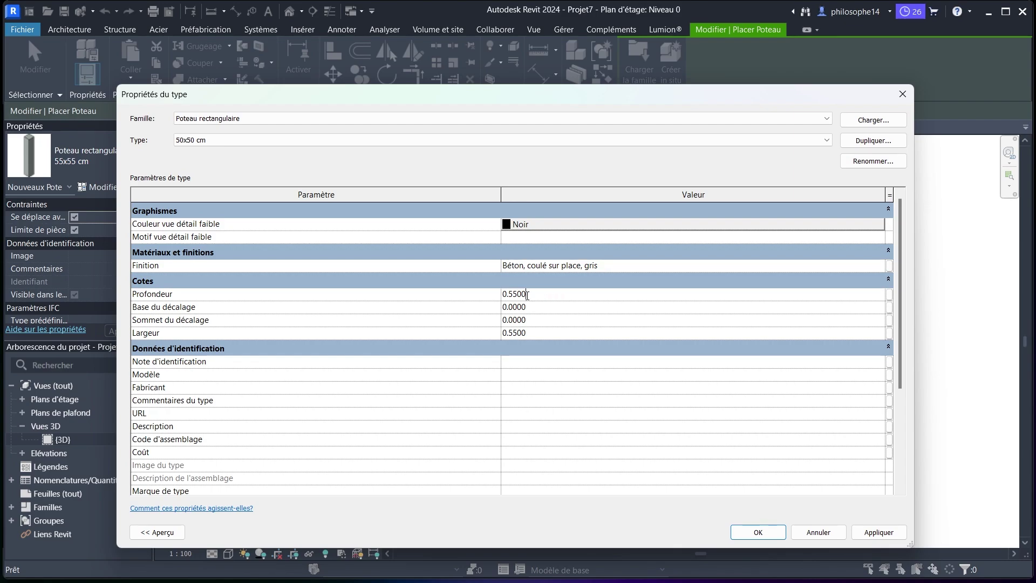
{"action": "left_click_drag", "start_coordinate": [527, 293], "coordinate": [511, 293]}
{"action": "type", "text": "50"}
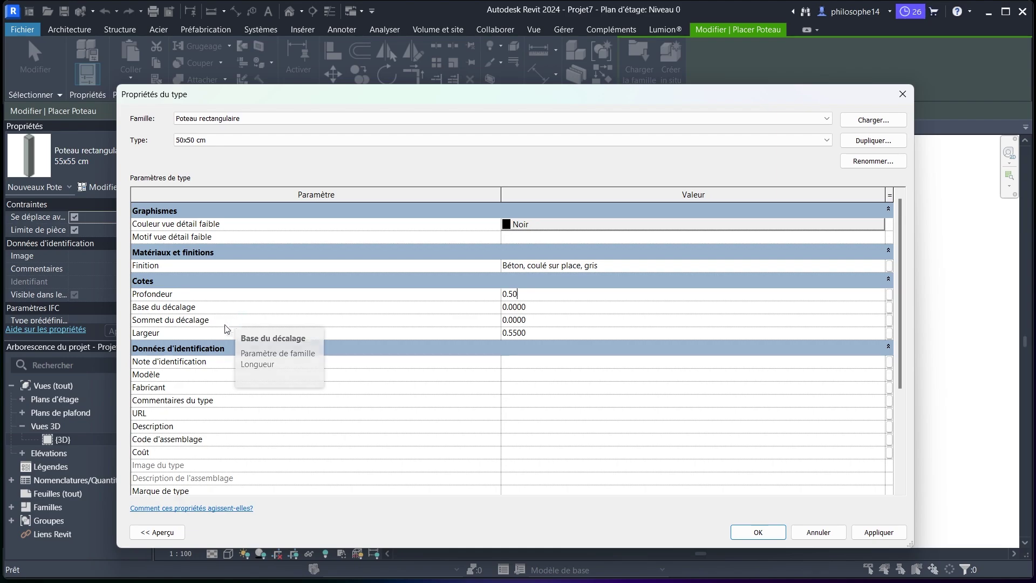
{"action": "left_click", "coordinate": [542, 332]}
{"action": "left_click_drag", "start_coordinate": [526, 333], "coordinate": [516, 331]}
{"action": "type", "text": "0"}
{"action": "left_click", "coordinate": [620, 321]}
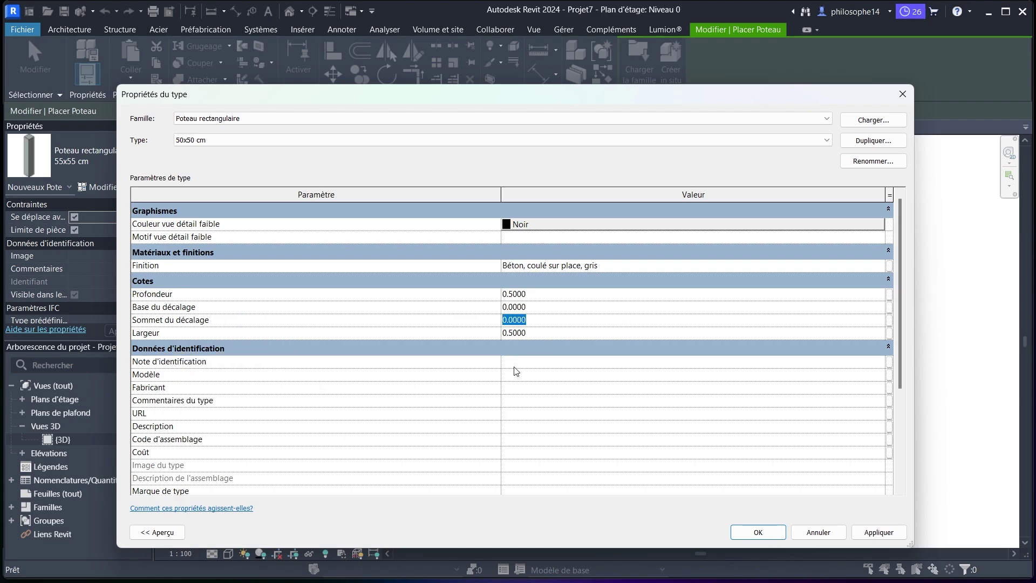
Review the identification and IFC parameters of the 50x50 cm type and apply its new settings
{"action": "scroll", "coordinate": [515, 370], "scroll_direction": "down", "scroll_amount": 2}
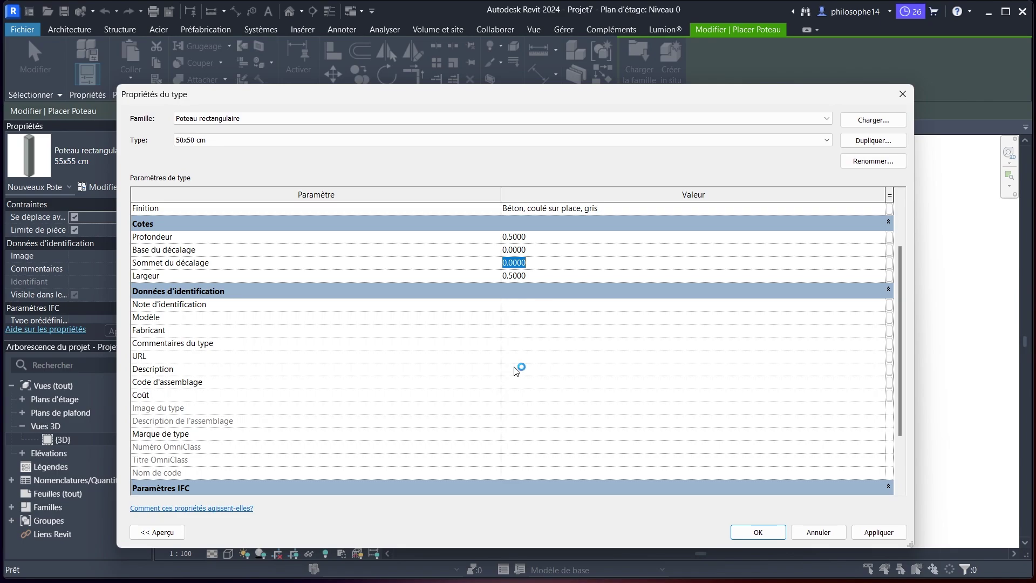
{"action": "scroll", "coordinate": [183, 296], "scroll_direction": "down", "scroll_amount": 2}
{"action": "scroll", "coordinate": [198, 302], "scroll_direction": "up", "scroll_amount": 3}
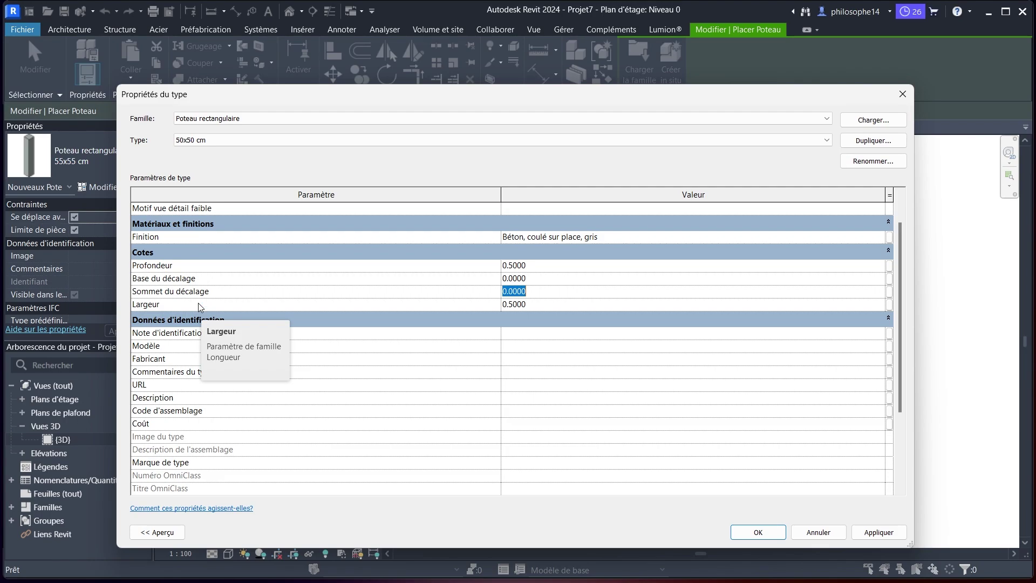
{"action": "scroll", "coordinate": [216, 313], "scroll_direction": "down", "scroll_amount": 1}
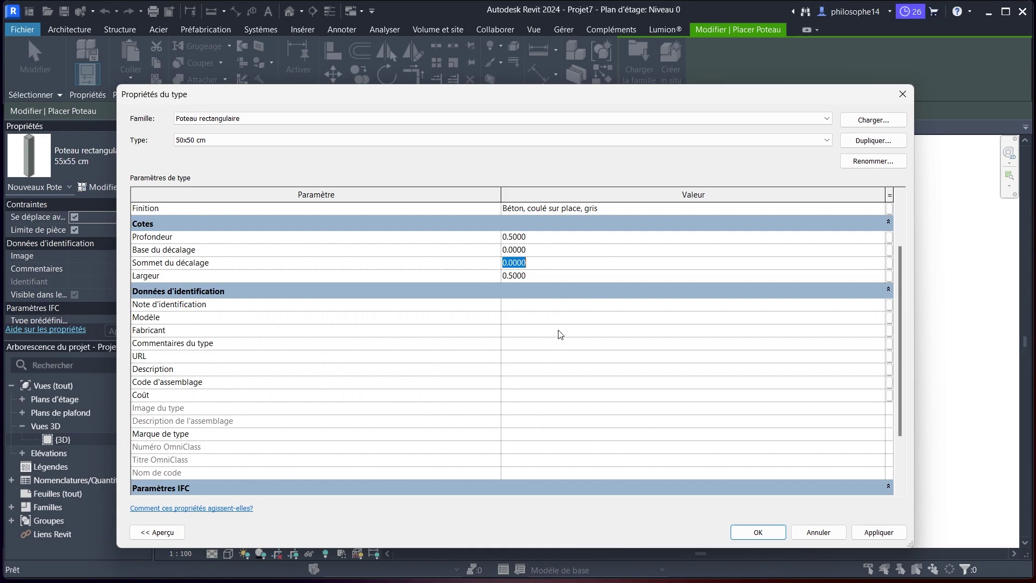
{"action": "scroll", "coordinate": [555, 464], "scroll_direction": "down", "scroll_amount": 1}
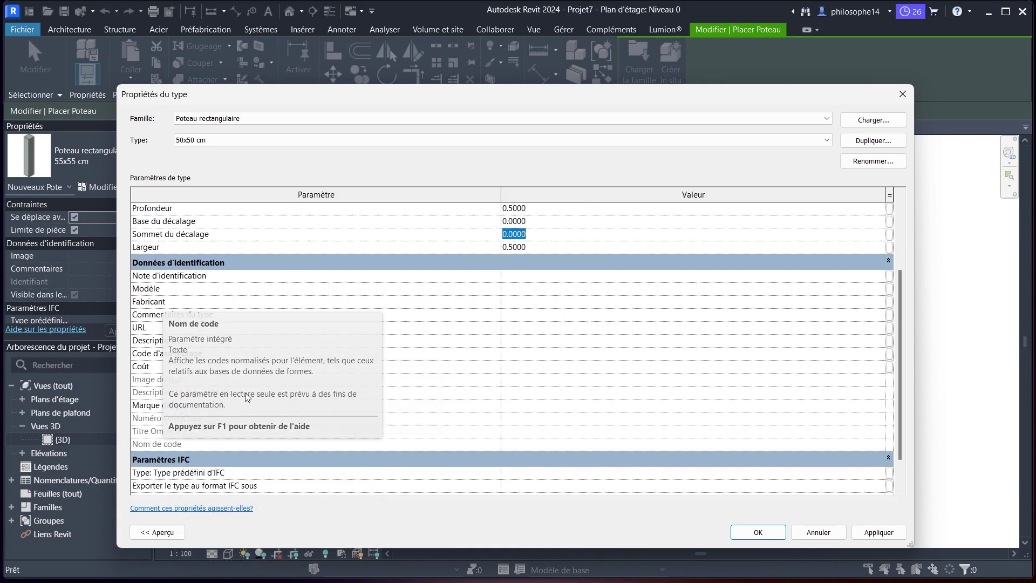
{"action": "scroll", "coordinate": [575, 367], "scroll_direction": "down", "scroll_amount": 1}
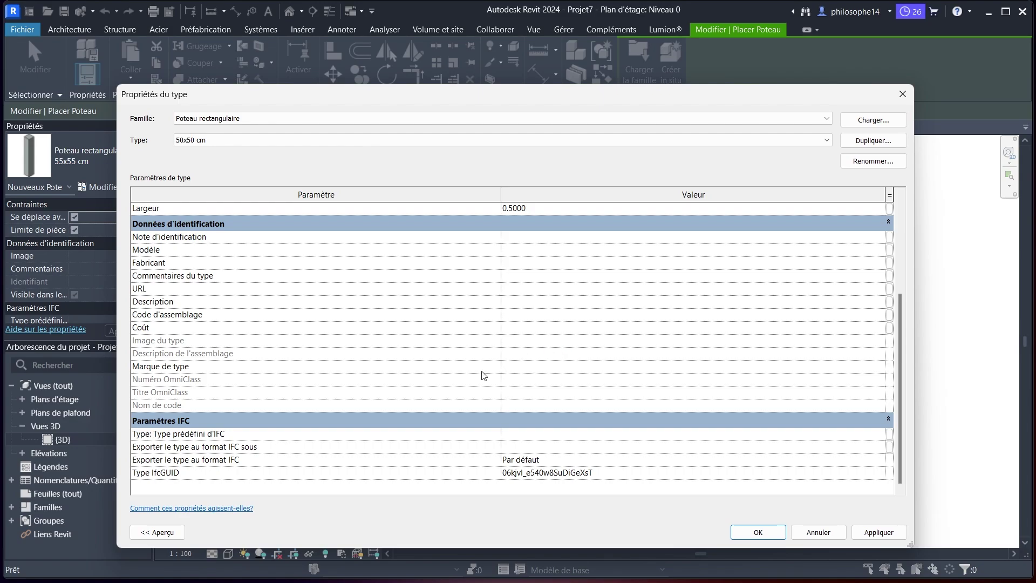
{"action": "left_click", "coordinate": [877, 532]}
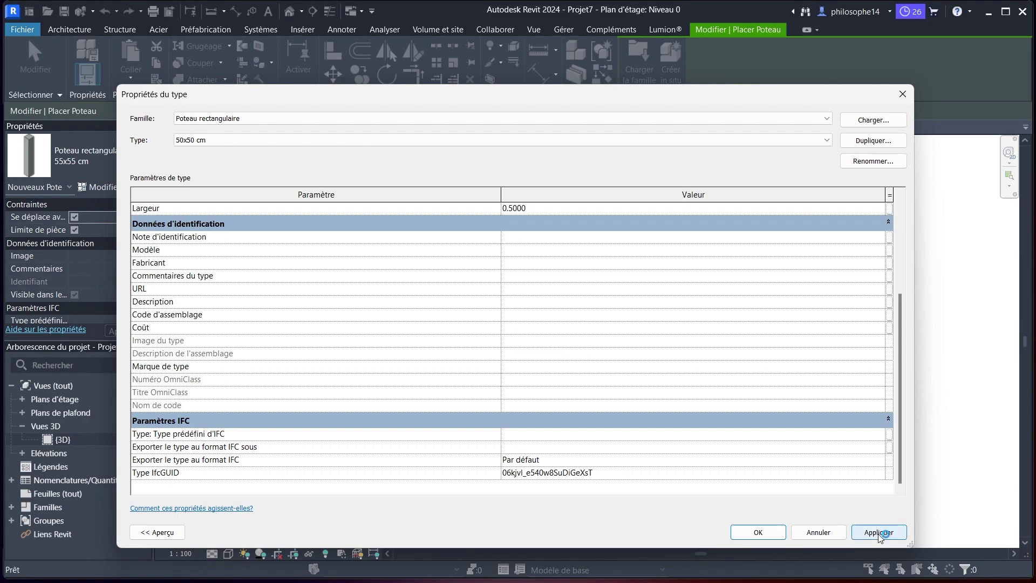
{"action": "left_click", "coordinate": [757, 533]}
Place a 50x50 cm column between the elevation markers, with its height constrained up to Niveau 1
{"action": "scroll", "coordinate": [402, 243], "scroll_direction": "down", "scroll_amount": 1}
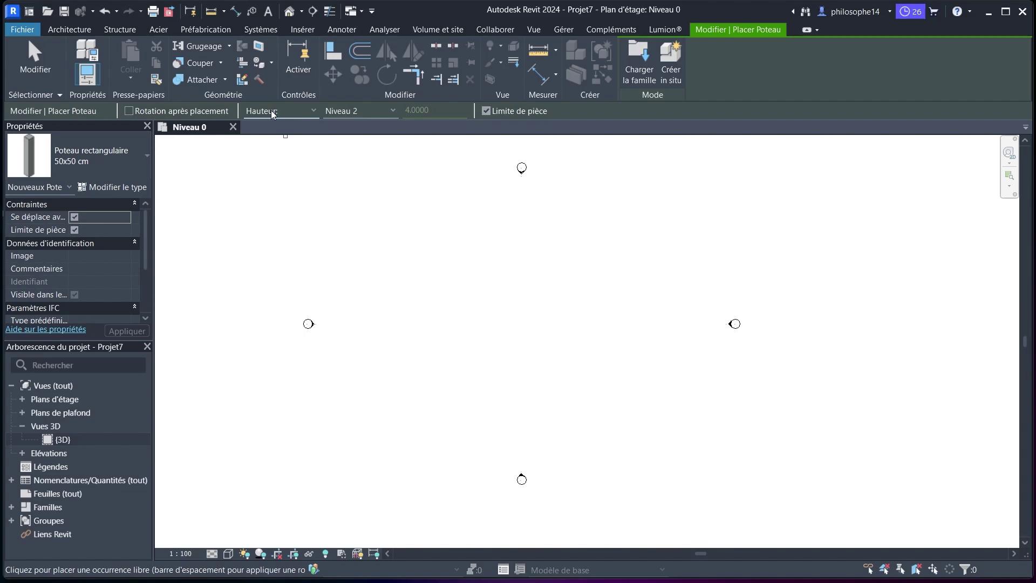
{"action": "scroll", "coordinate": [426, 327], "scroll_direction": "down", "scroll_amount": 1}
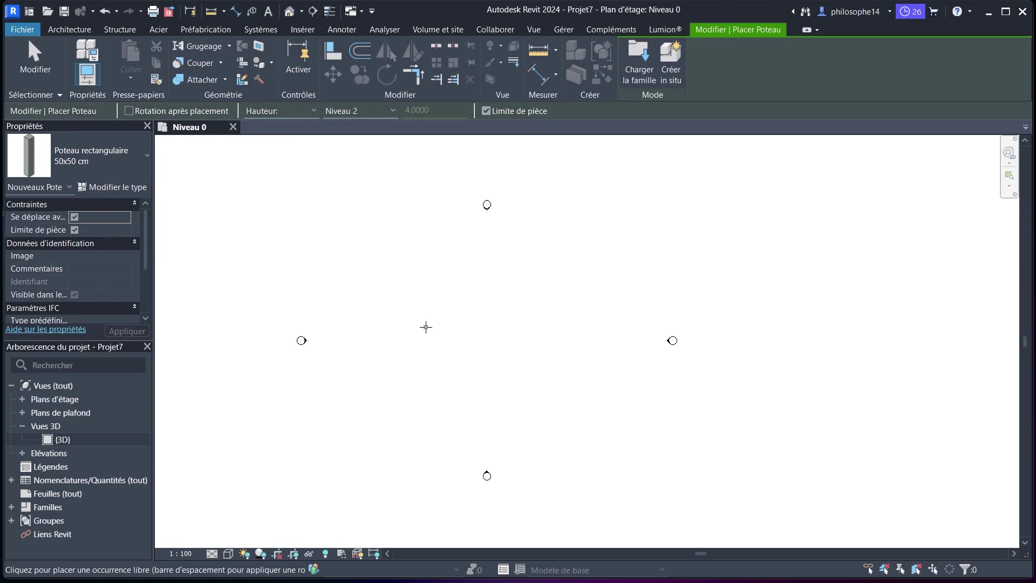
{"action": "left_click", "coordinate": [284, 111]}
{"action": "left_click", "coordinate": [278, 135]}
{"action": "left_click", "coordinate": [391, 111]}
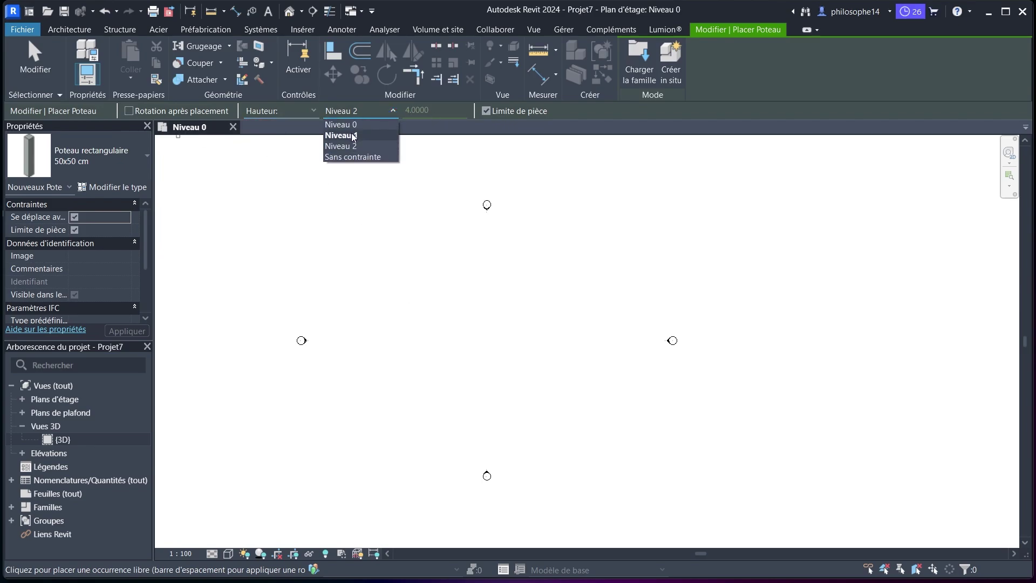
{"action": "left_click", "coordinate": [341, 125]}
{"action": "scroll", "coordinate": [423, 291], "scroll_direction": "up", "scroll_amount": 1}
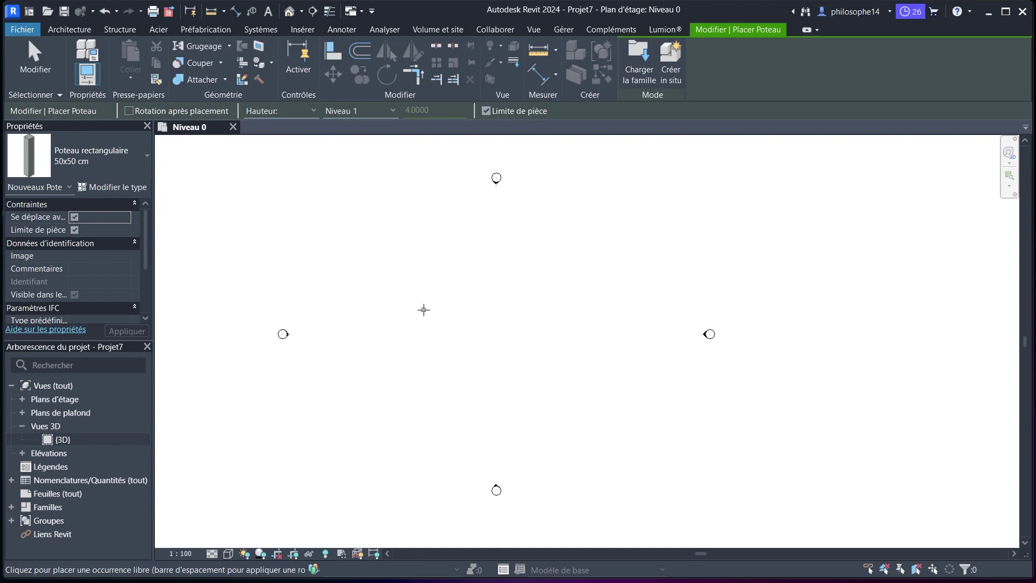
{"action": "left_click", "coordinate": [423, 309]}
Place a second column to the right of the first, with its height constrained up to Niveau 2
{"action": "left_click", "coordinate": [361, 115]}
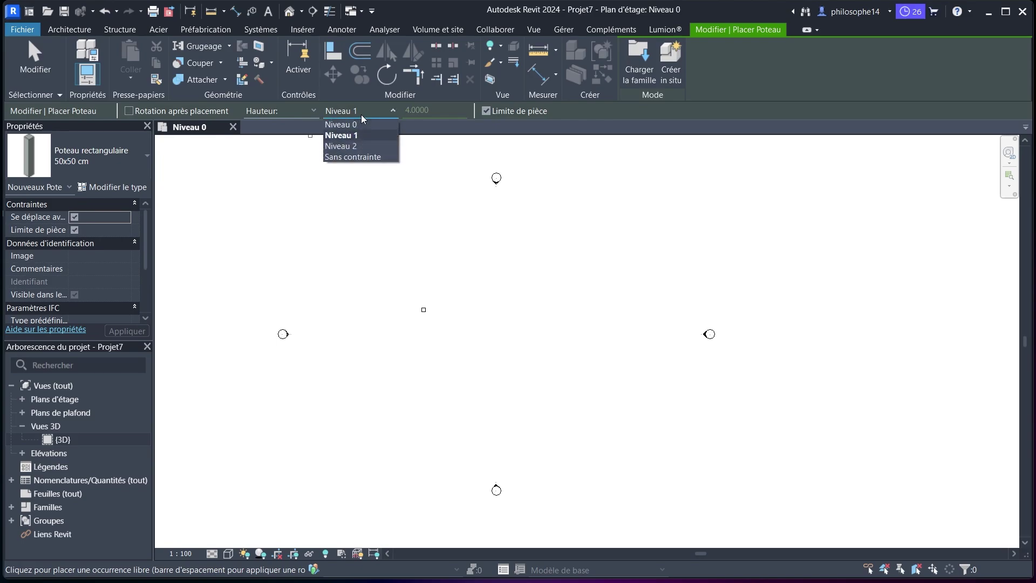
{"action": "left_click", "coordinate": [349, 150]}
{"action": "scroll", "coordinate": [507, 324], "scroll_direction": "up", "scroll_amount": 3}
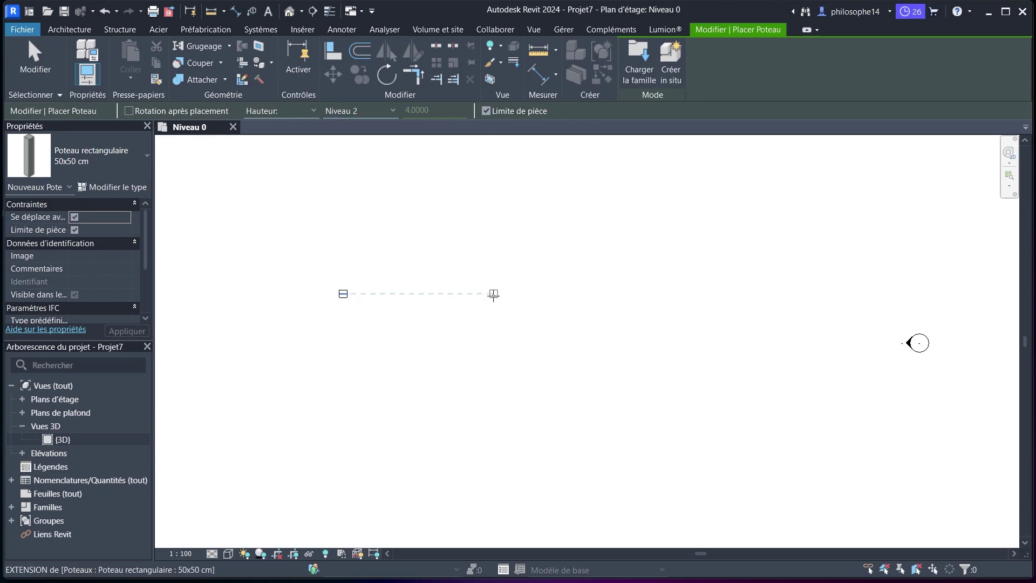
{"action": "scroll", "coordinate": [534, 314], "scroll_direction": "down", "scroll_amount": 2}
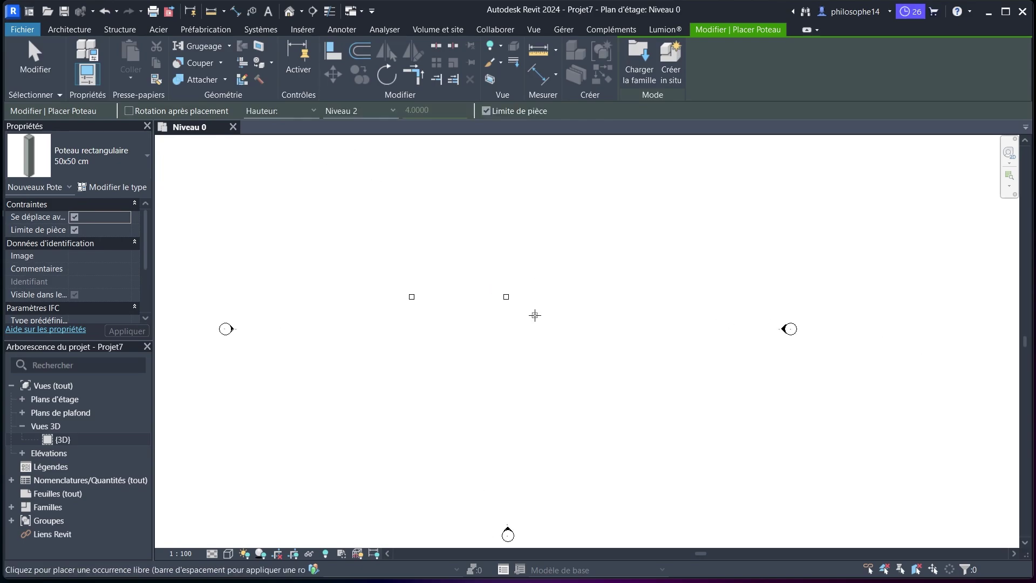
Place a third column between the two, aligned with them, using an unconstrained depth of 2 m
{"action": "left_click", "coordinate": [308, 111]}
{"action": "left_click", "coordinate": [273, 125]}
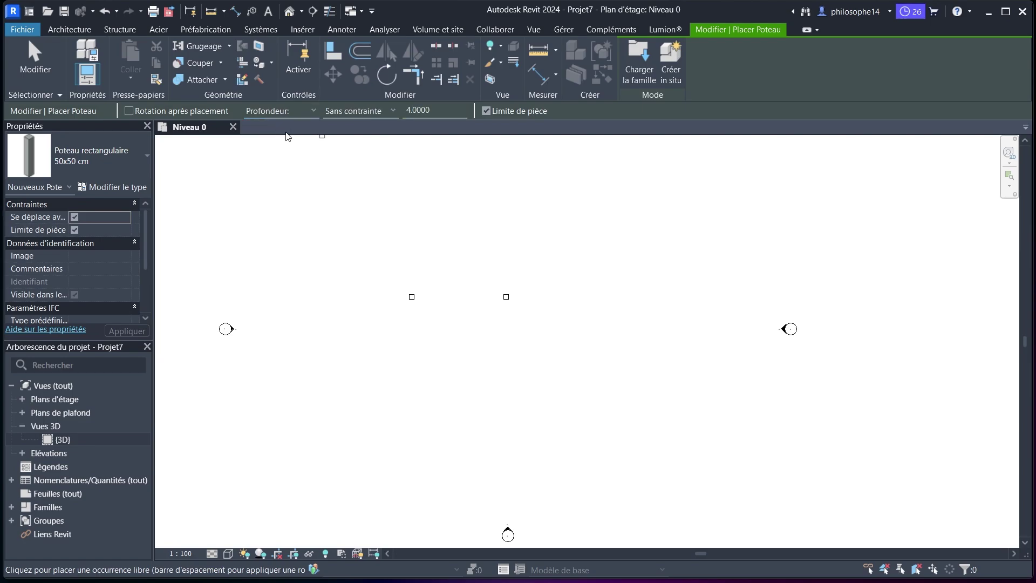
{"action": "left_click", "coordinate": [385, 111]}
{"action": "left_click", "coordinate": [385, 111]}
{"action": "left_click", "coordinate": [404, 110]}
{"action": "type", "text": "2"}
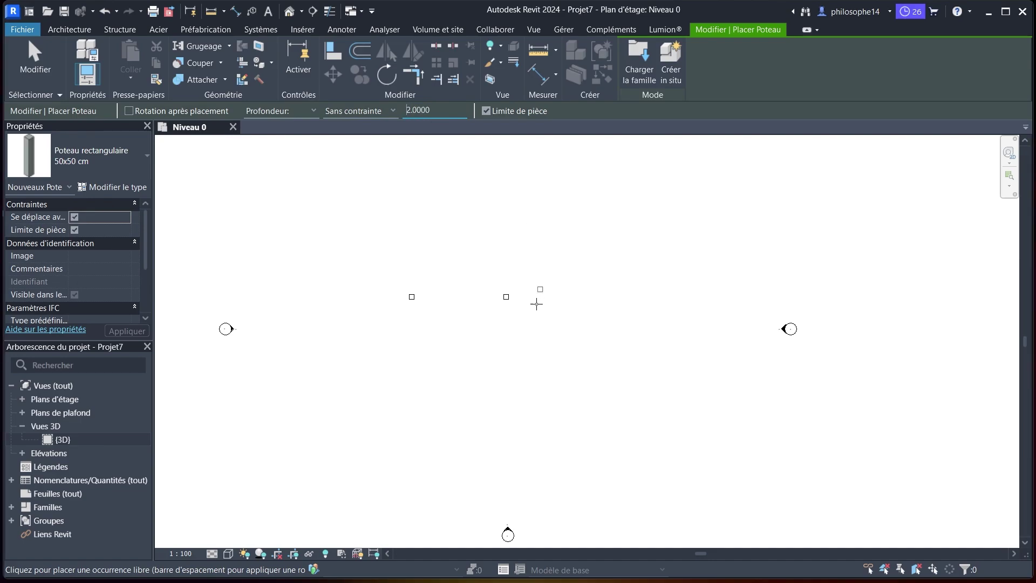
{"action": "left_click", "coordinate": [462, 296]}
{"action": "key", "text": "Escape"}
{"action": "key", "text": "Escape"}
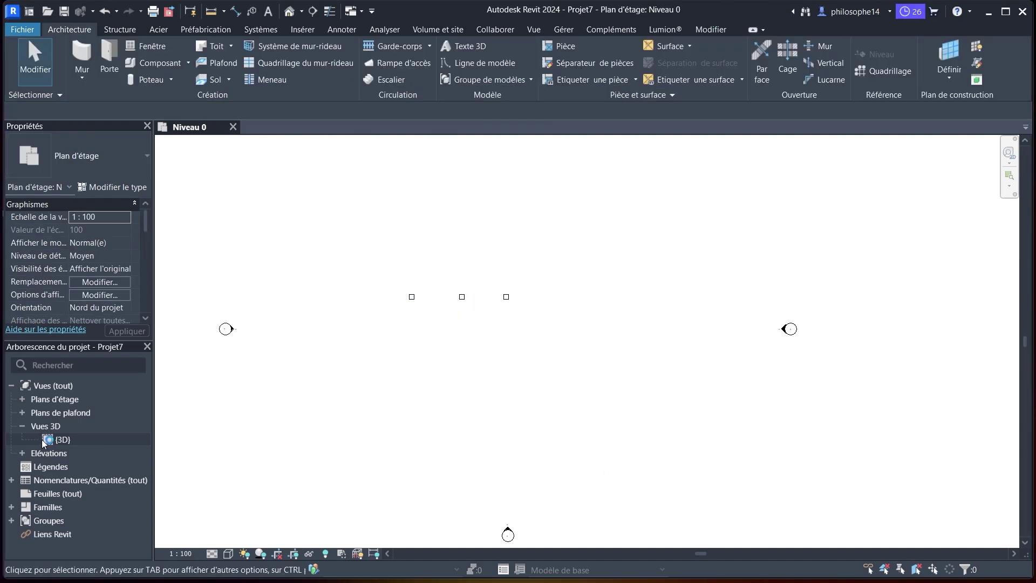
Open the {3D} view and examine the three columns from the front, selecting the one that reaches Niveau 1
{"action": "double_click", "coordinate": [60, 439]}
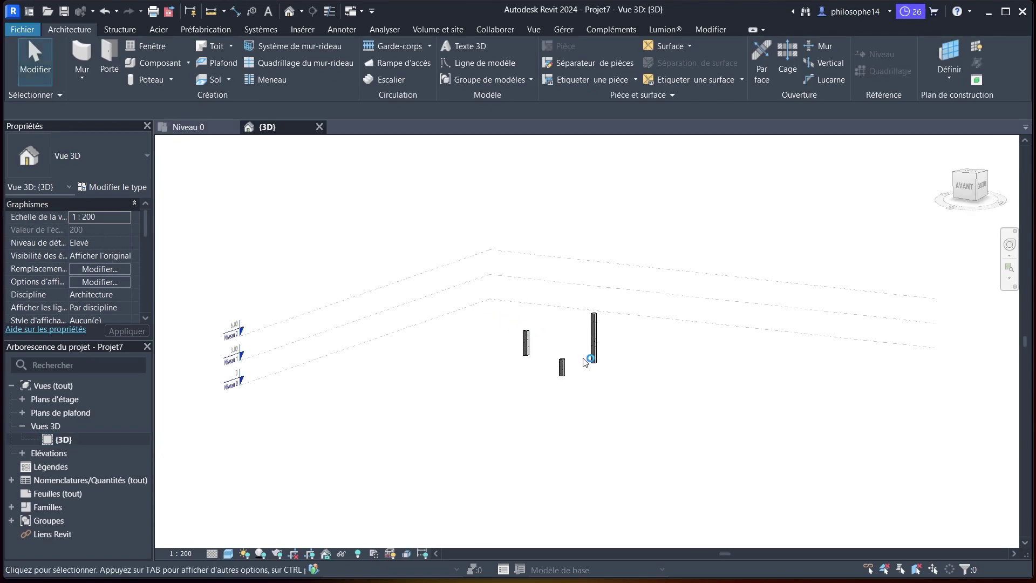
{"action": "left_click", "coordinate": [963, 188]}
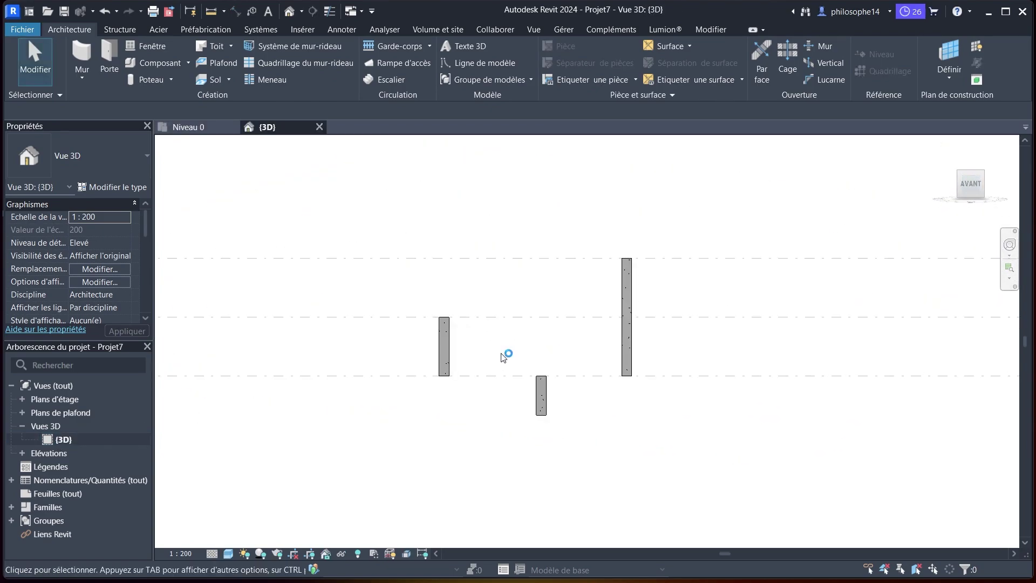
{"action": "scroll", "coordinate": [502, 355], "scroll_direction": "up", "scroll_amount": 1}
{"action": "left_click", "coordinate": [436, 346]}
{"action": "scroll", "coordinate": [523, 360], "scroll_direction": "down", "scroll_amount": 2}
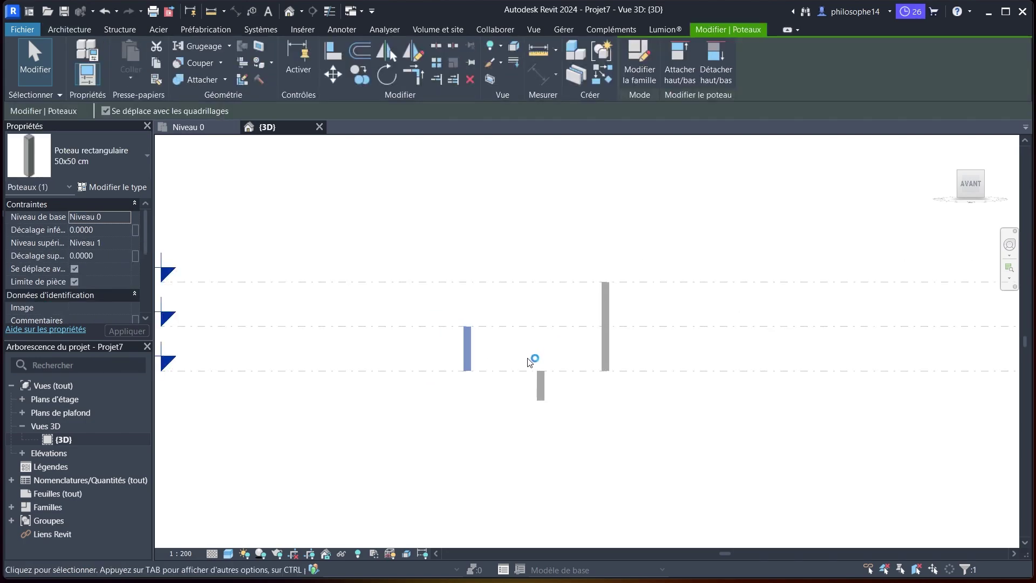
Set the distance between Niveau 0 and Niveau 1 to 4 m
{"action": "left_click", "coordinate": [518, 335]}
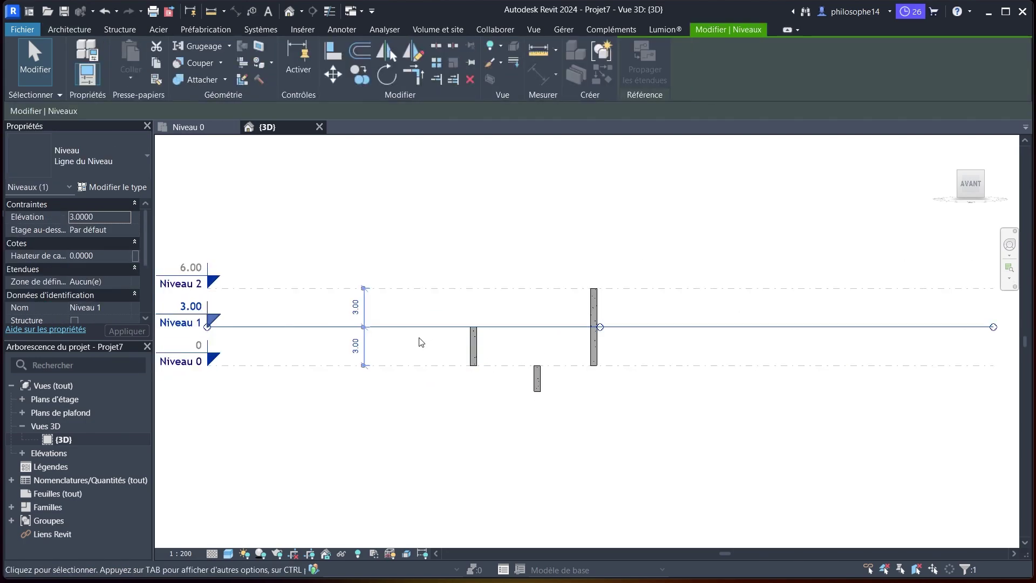
{"action": "left_click", "coordinate": [355, 345]}
{"action": "type", "text": "4"}
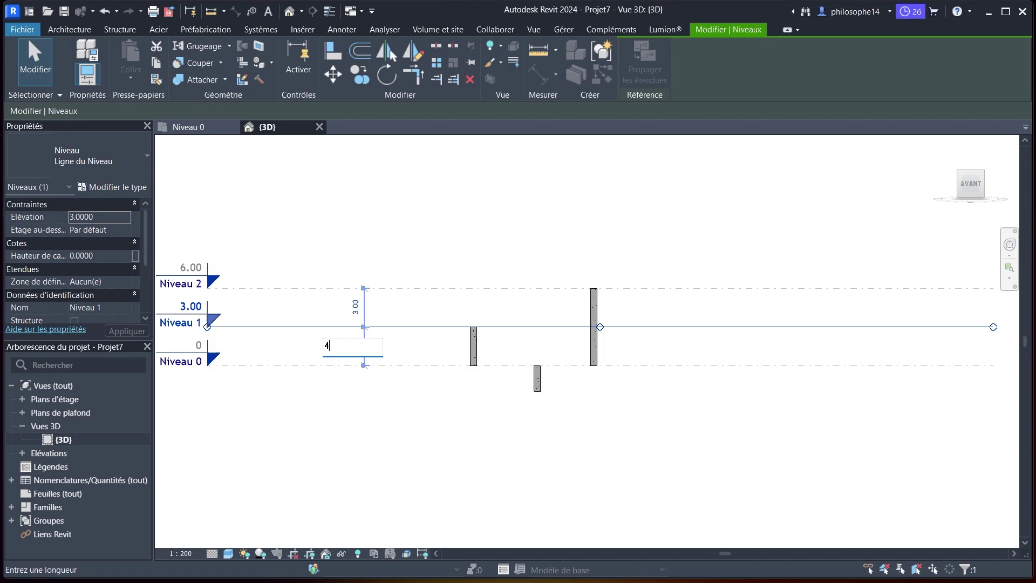
{"action": "key", "text": "Return"}
{"action": "left_click", "coordinate": [416, 433]}
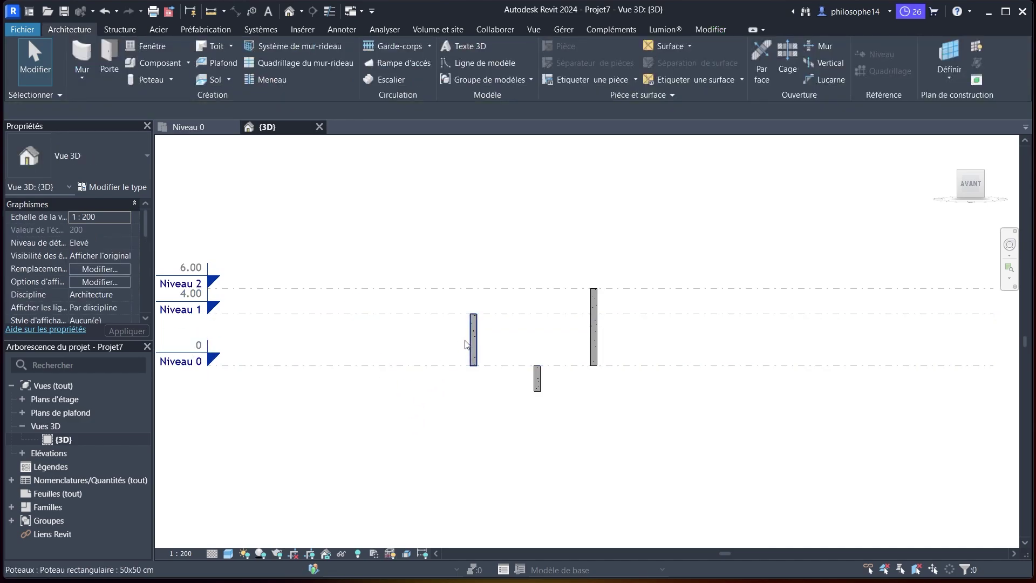
Set the distance between Niveau 0 and Niveau 1 to 3 m
{"action": "left_click", "coordinate": [470, 342]}
{"action": "left_click", "coordinate": [423, 314]}
{"action": "left_click", "coordinate": [355, 338]}
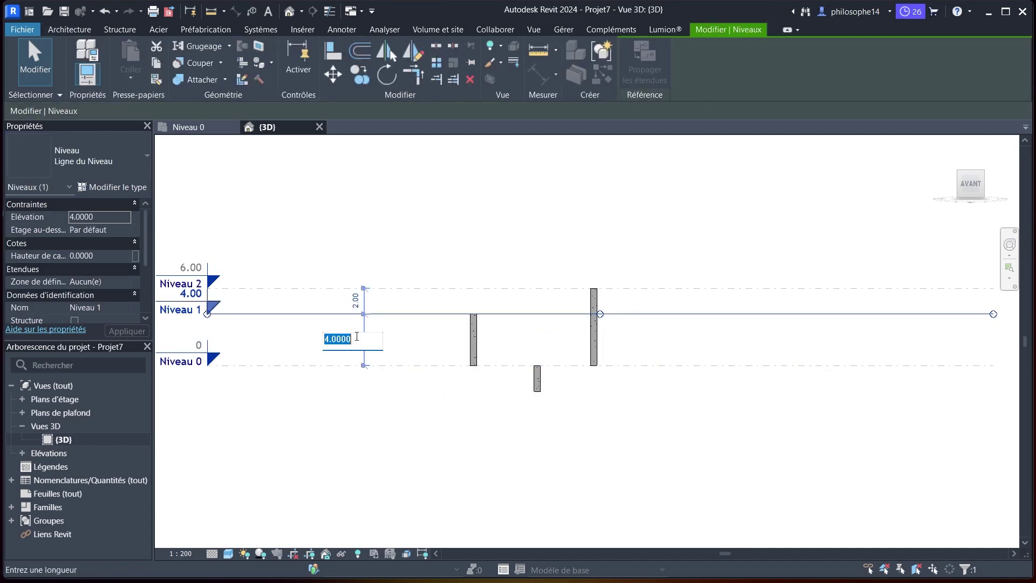
{"action": "type", "text": "3"}
{"action": "key", "text": "Return"}
{"action": "left_click", "coordinate": [394, 427]}
{"action": "scroll", "coordinate": [430, 396], "scroll_direction": "down", "scroll_amount": 1}
{"action": "scroll", "coordinate": [551, 339], "scroll_direction": "up", "scroll_amount": 1}
Set the distance between Niveau 1 and Niveau 2 to 4 m
{"action": "left_click", "coordinate": [346, 298]}
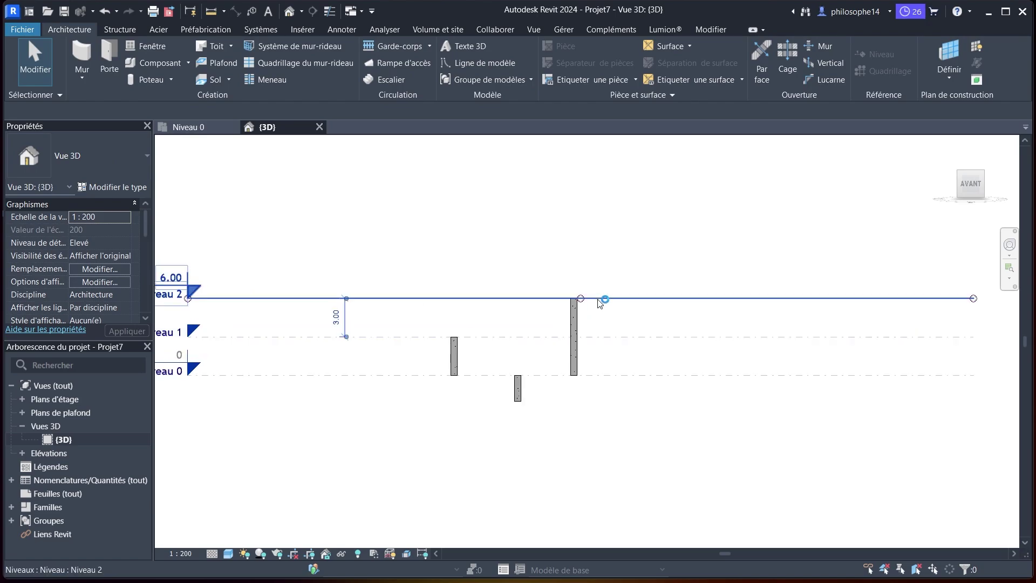
{"action": "left_click", "coordinate": [339, 316]}
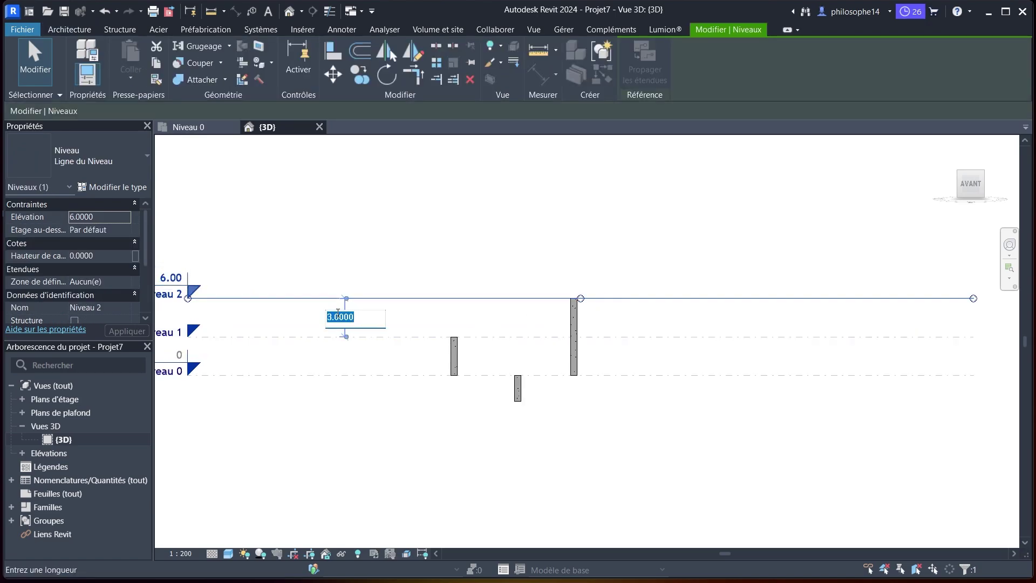
{"action": "type", "text": "4"}
{"action": "key", "text": "Return"}
Return the distance between Niveau 1 and Niveau 2 to 3 m
{"action": "left_click", "coordinate": [338, 312]}
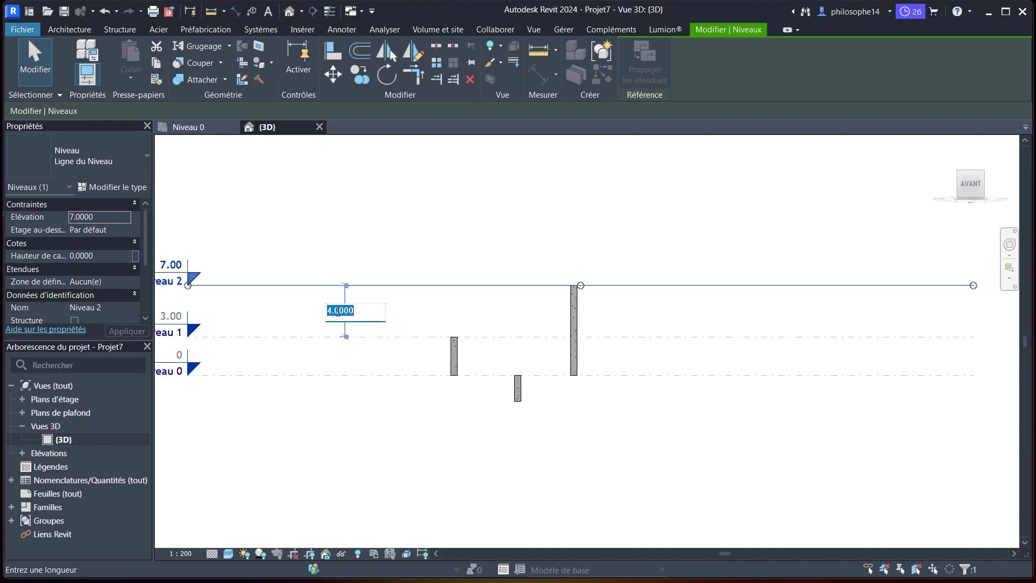
{"action": "type", "text": "3"}
{"action": "key", "text": "Return"}
{"action": "left_click", "coordinate": [490, 256]}
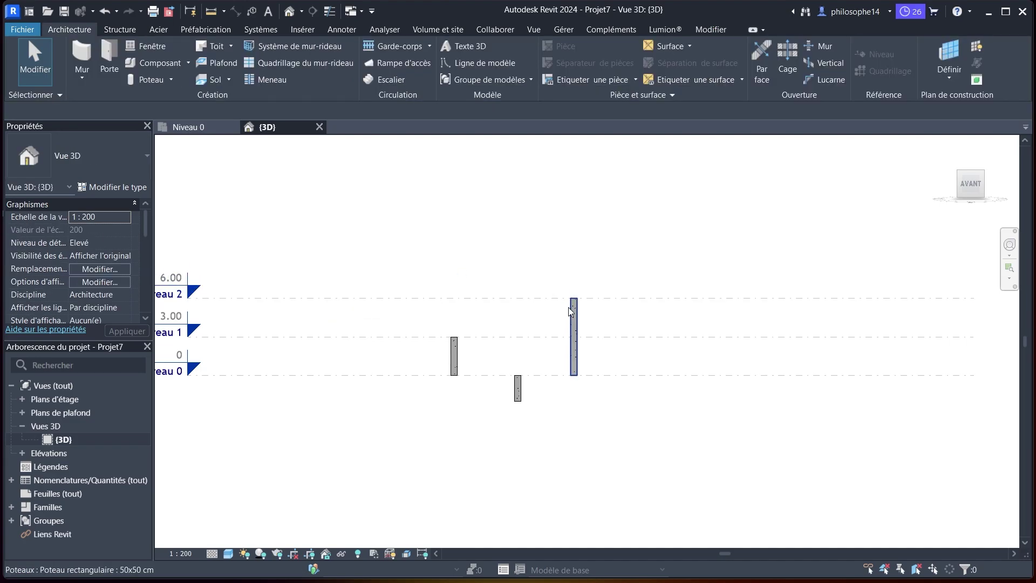
Examine the level constraints and offsets of the tallest column and of the column below Niveau 0
{"action": "left_click", "coordinate": [570, 313]}
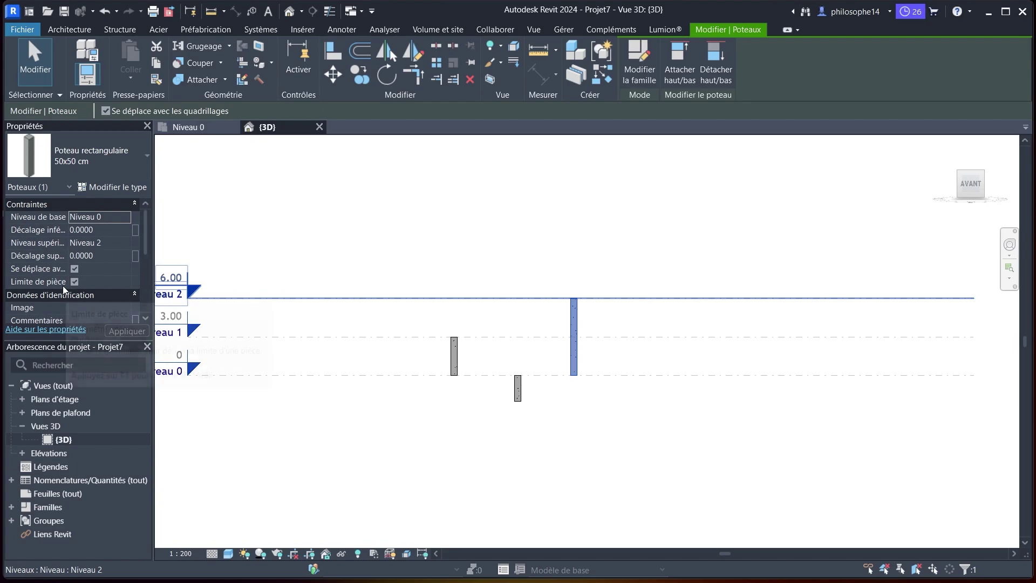
{"action": "left_click", "coordinate": [519, 391]}
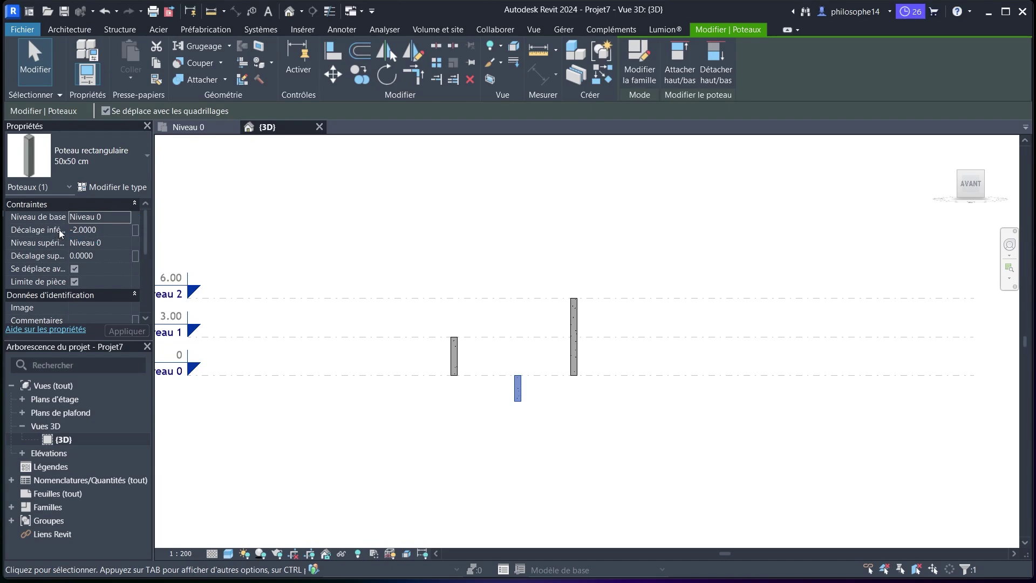
{"action": "left_click", "coordinate": [106, 227]}
{"action": "left_click", "coordinate": [459, 424]}
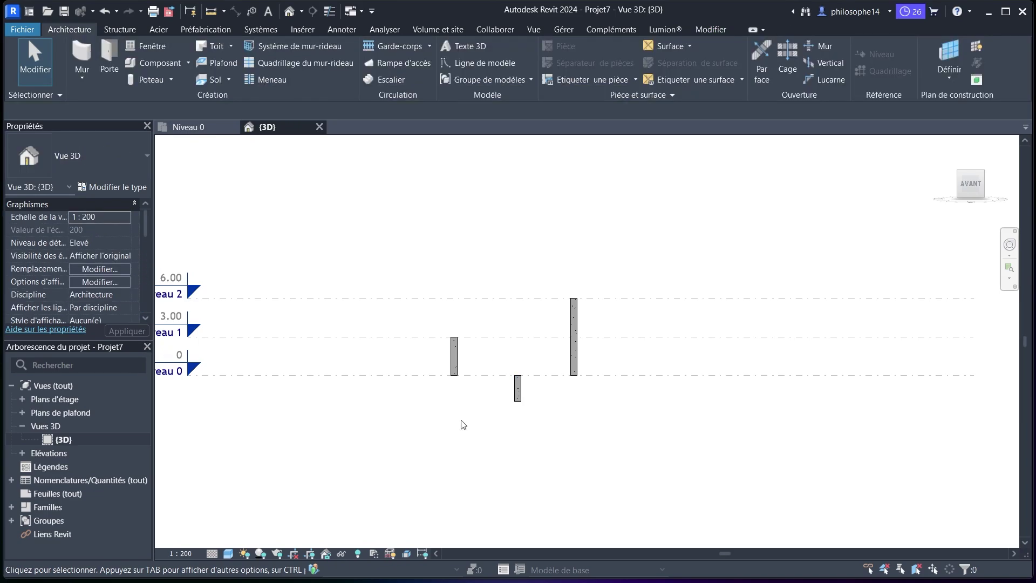
Set the base offset of the column below Niveau 0 to -3 m
{"action": "left_click", "coordinate": [521, 393]}
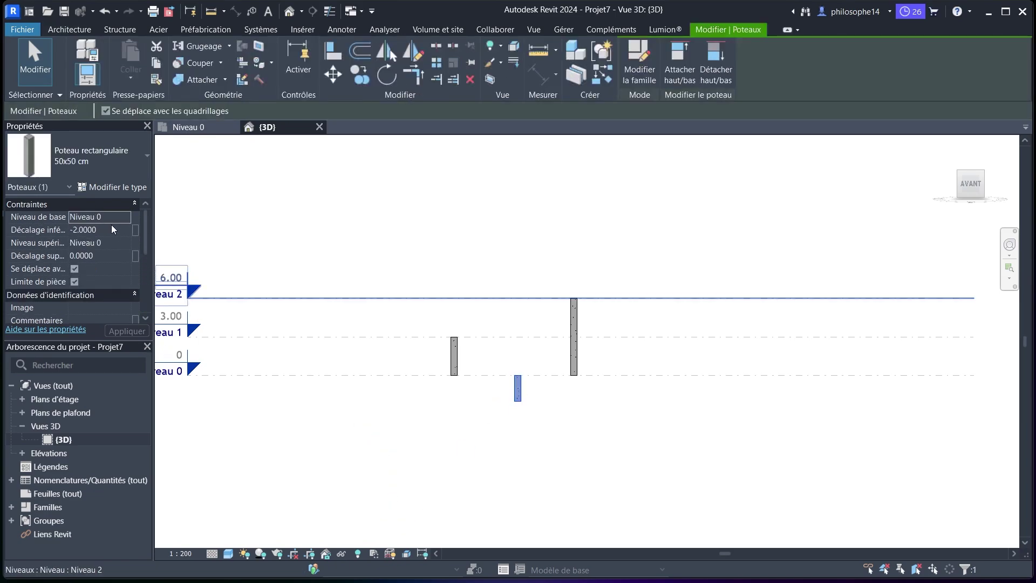
{"action": "left_click_drag", "start_coordinate": [105, 230], "coordinate": [73, 232]}
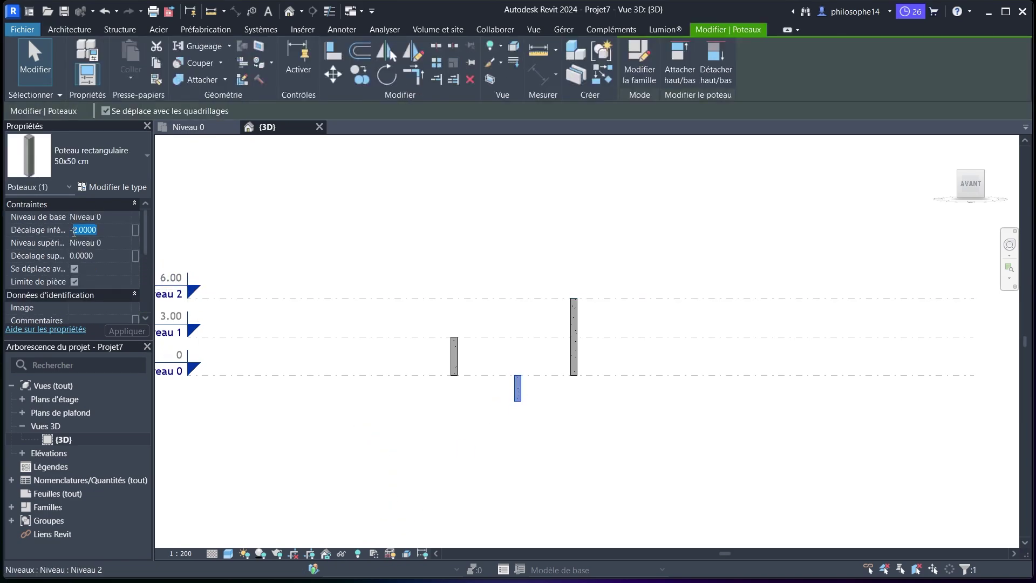
{"action": "type", "text": "3"}
{"action": "left_click", "coordinate": [411, 446]}
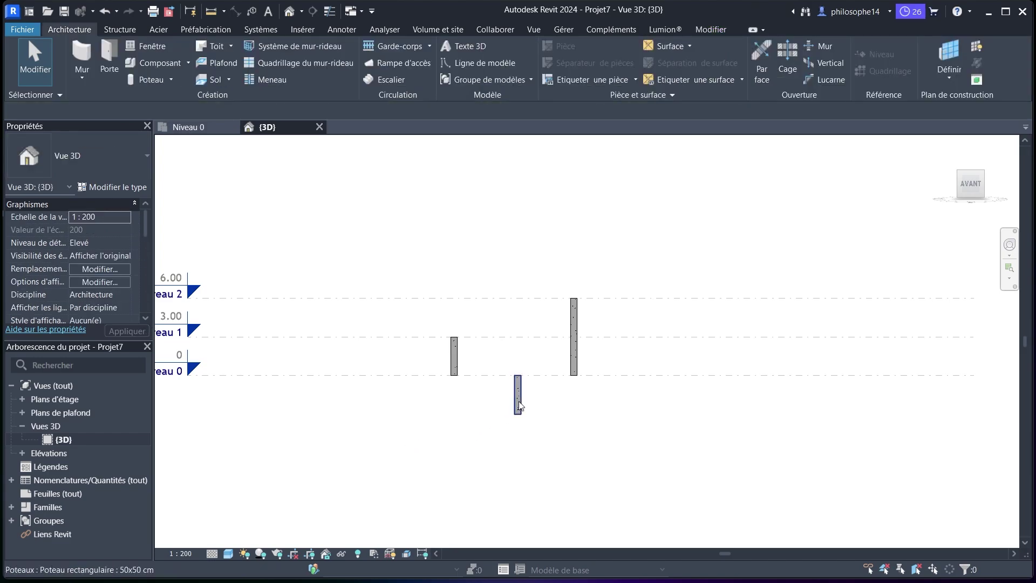
Restore the base offset of the column below Niveau 0 to -2 m
{"action": "left_click", "coordinate": [518, 401]}
{"action": "left_click", "coordinate": [102, 230]}
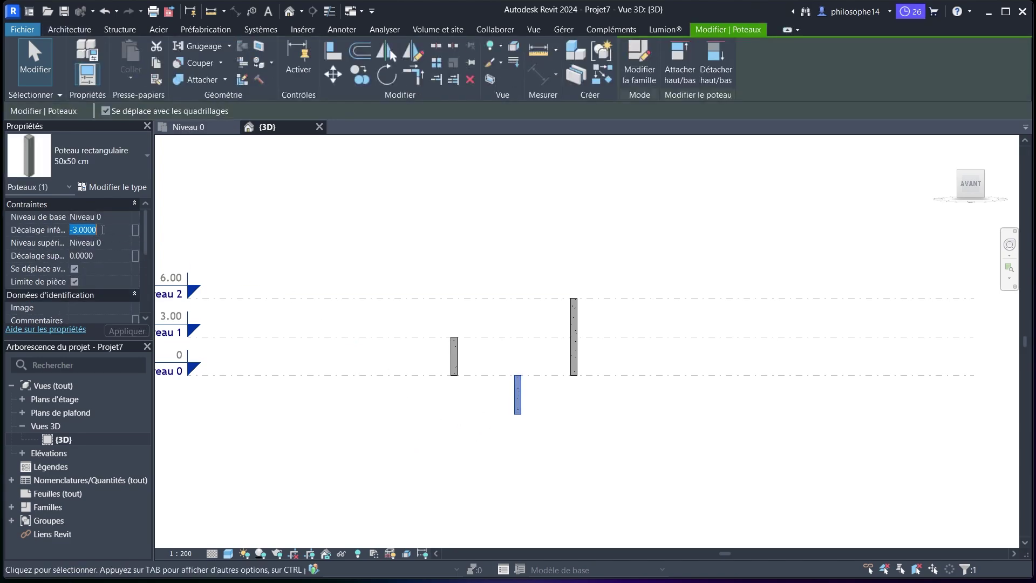
{"action": "left_click_drag", "start_coordinate": [102, 230], "coordinate": [74, 230]}
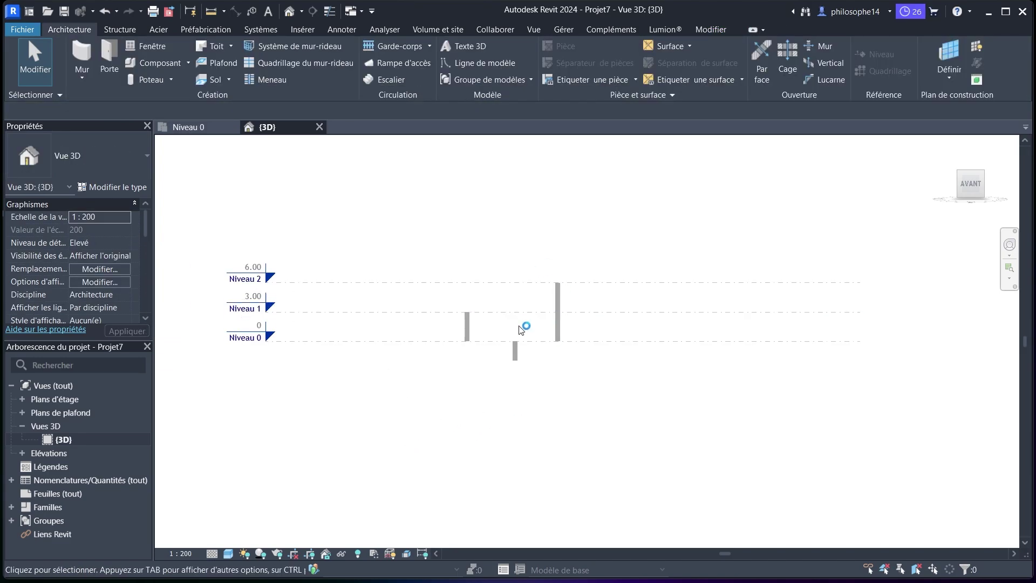
{"action": "scroll", "coordinate": [521, 328], "scroll_direction": "up", "scroll_amount": 1}
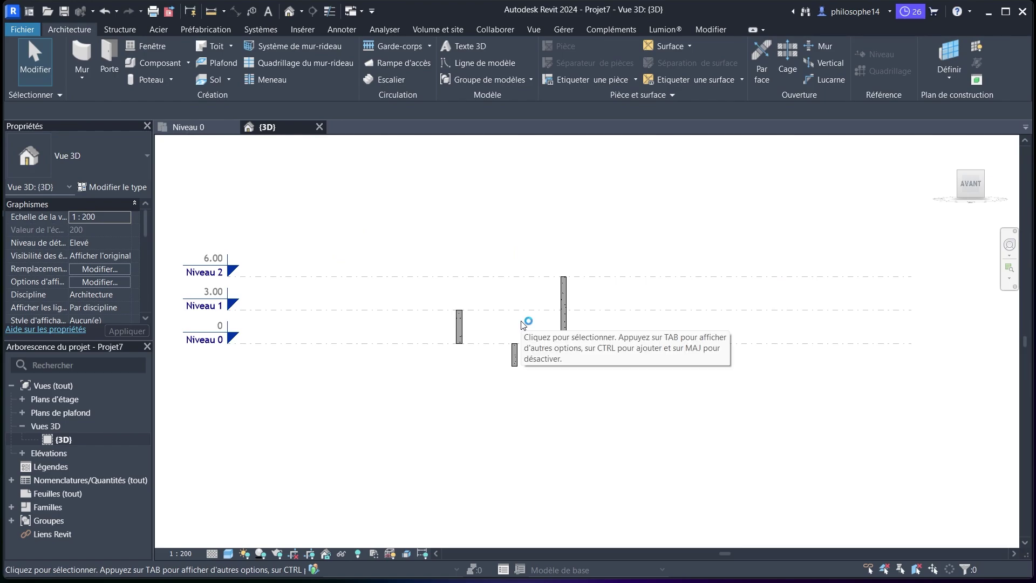